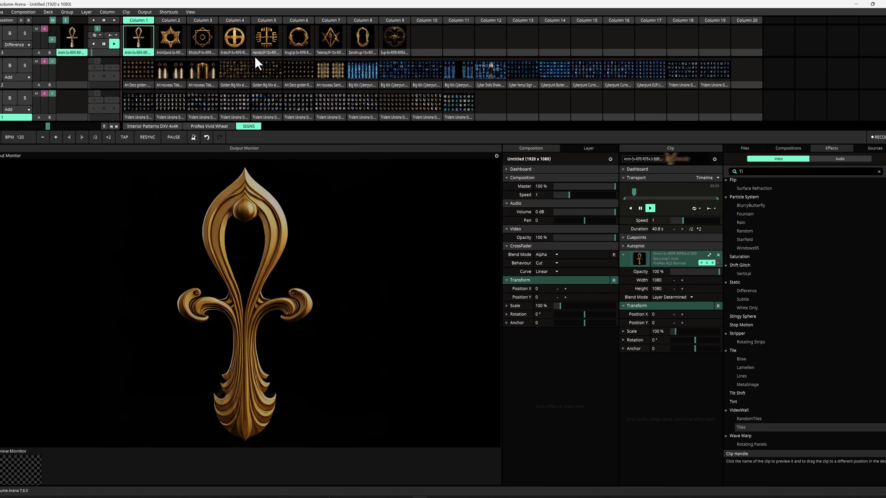
# Step: Trigger the star and Telema golden symbol clips in the top layer, scaling the clip video to the composition size
pyautogui.click(172, 40)
pyautogui.click(708, 255)
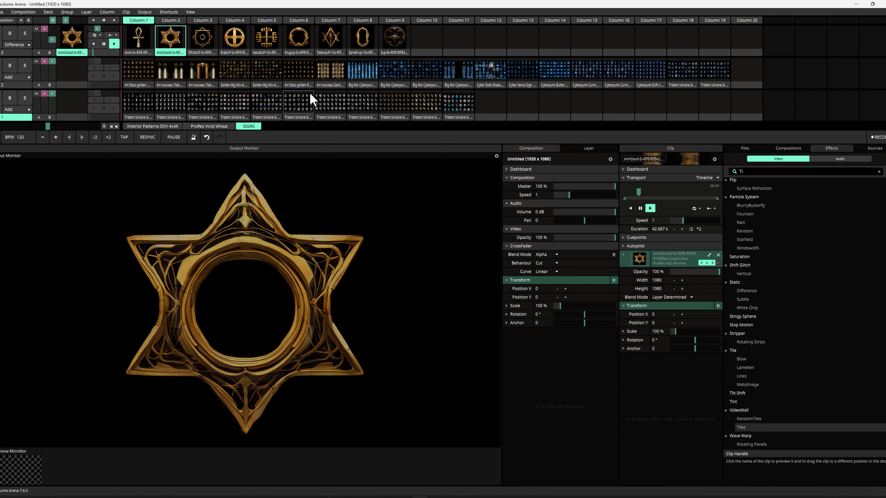
pyautogui.click(330, 38)
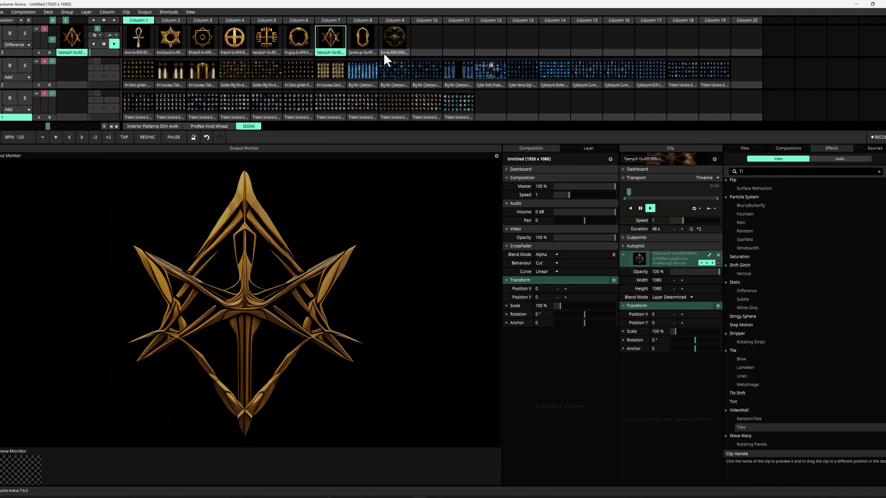
# Step: Trigger the Golden Big Mix clips in the middle layer and set the VideoWall SubsceneSize to about 0.46
pyautogui.click(281, 70)
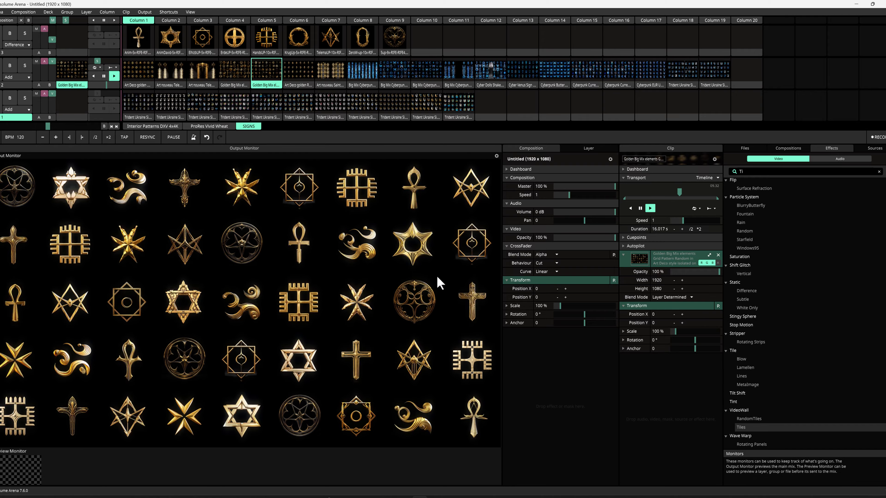
pyautogui.click(223, 75)
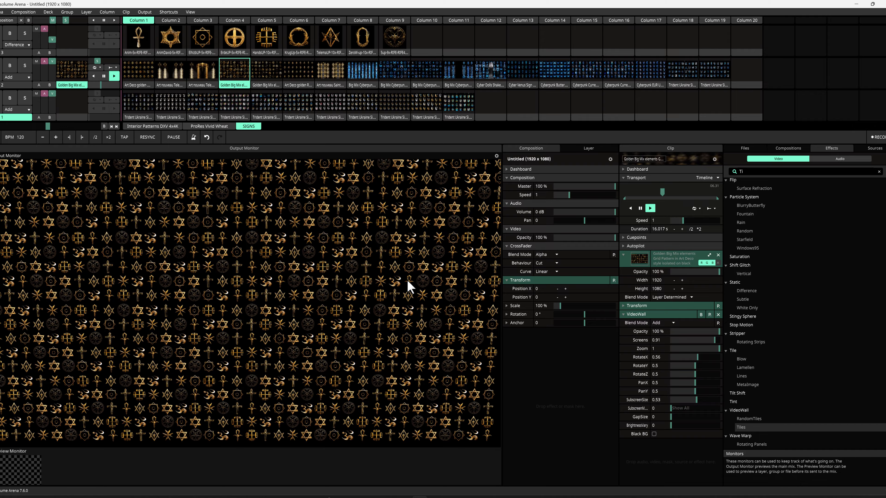
pyautogui.moveTo(699, 406)
pyautogui.mouseDown()
pyautogui.moveTo(706, 406)
pyautogui.moveTo(674, 406)
pyautogui.moveTo(702, 406)
pyautogui.moveTo(690, 407)
pyautogui.mouseUp()
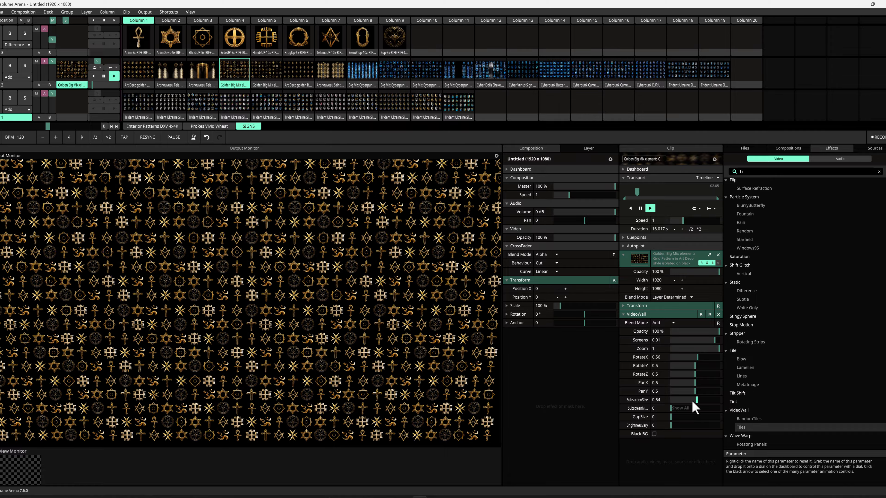
pyautogui.moveTo(693, 401); pyautogui.dragTo(686, 401)
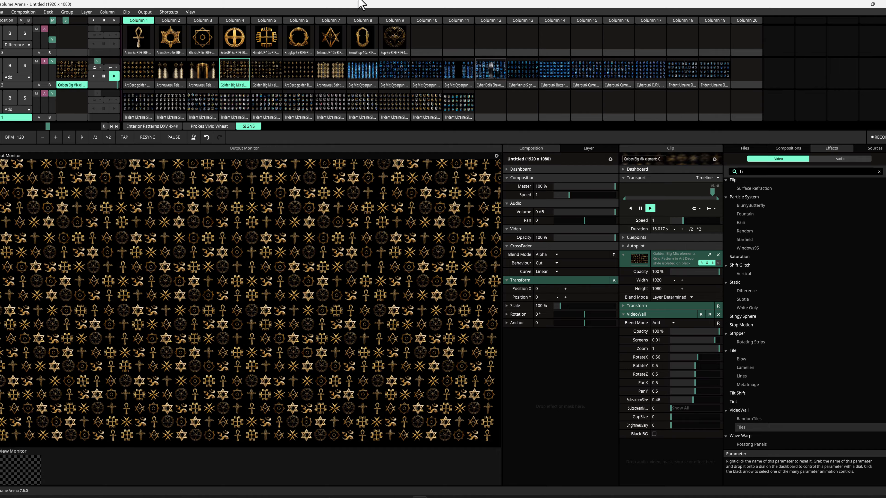
# Step: Trigger the cyberpunk currency and butterfly clips in the middle layer, maximize the butterfly clip's video, and pause it
pyautogui.click(393, 72)
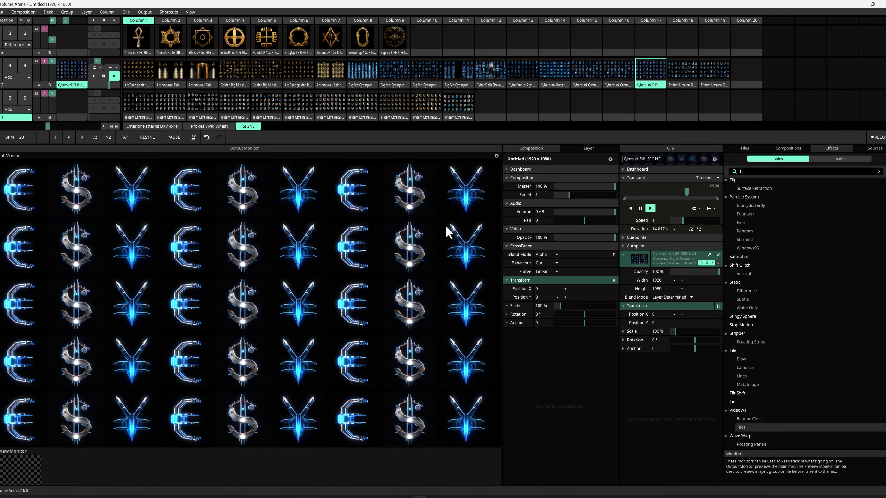
pyautogui.click(553, 76)
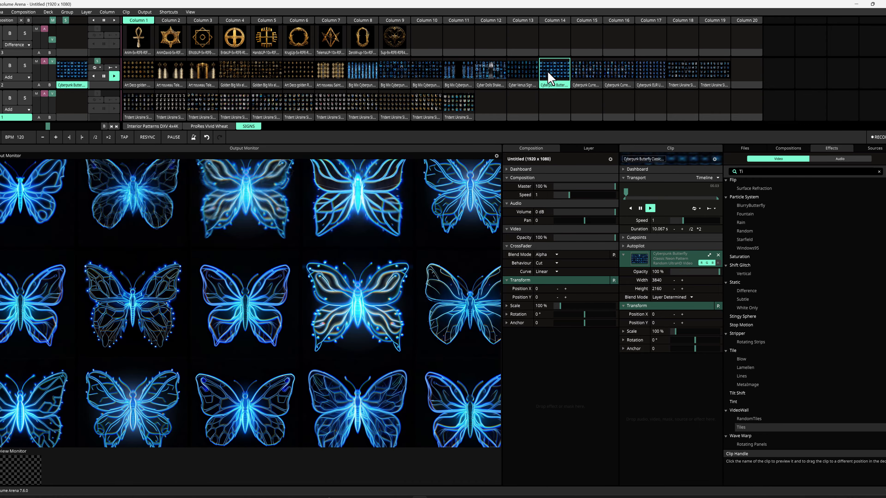
pyautogui.click(709, 255)
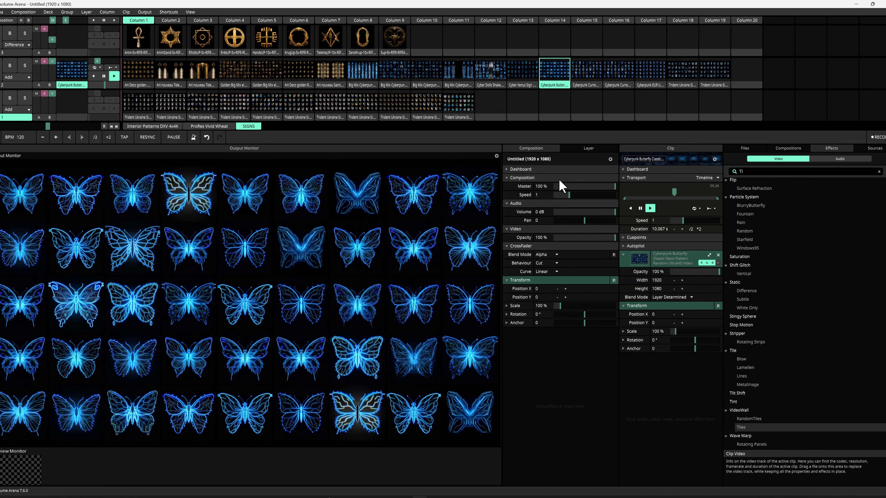
pyautogui.click(640, 208)
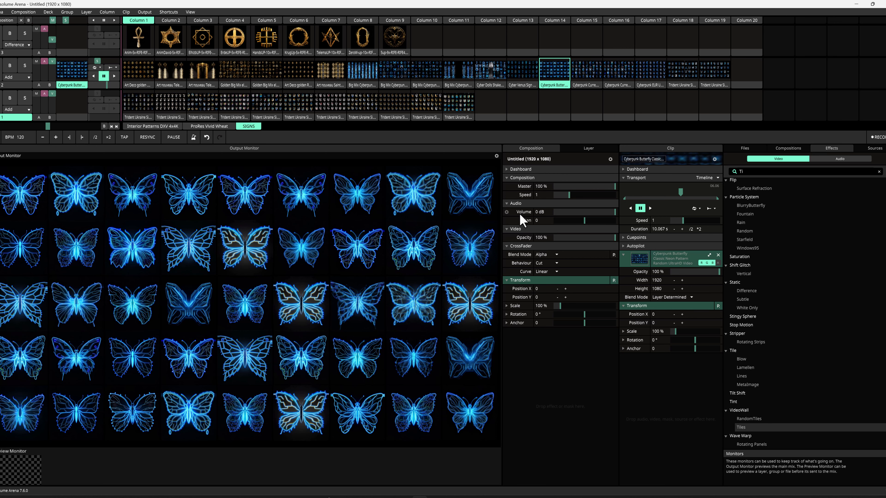
# Step: Trigger the Cyber Venus Sign clip with its video maximized, then the Big Mix Cyberpunk clip in the middle layer
pyautogui.click(530, 76)
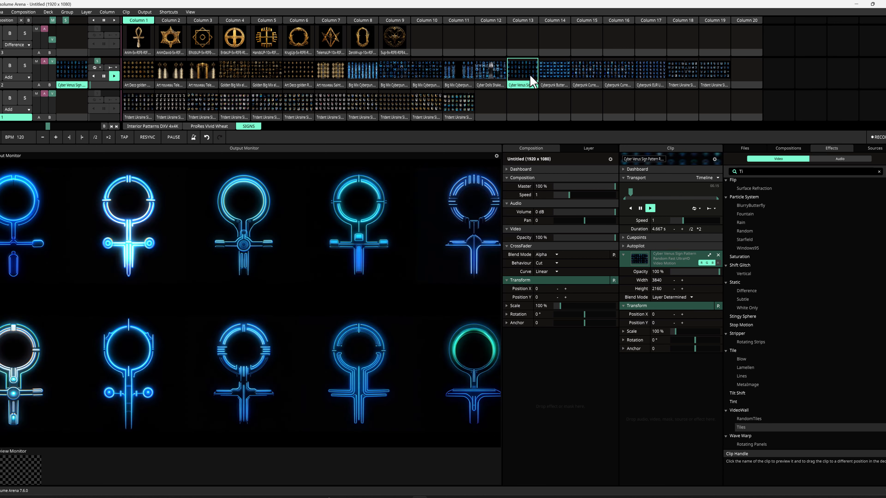
pyautogui.click(709, 255)
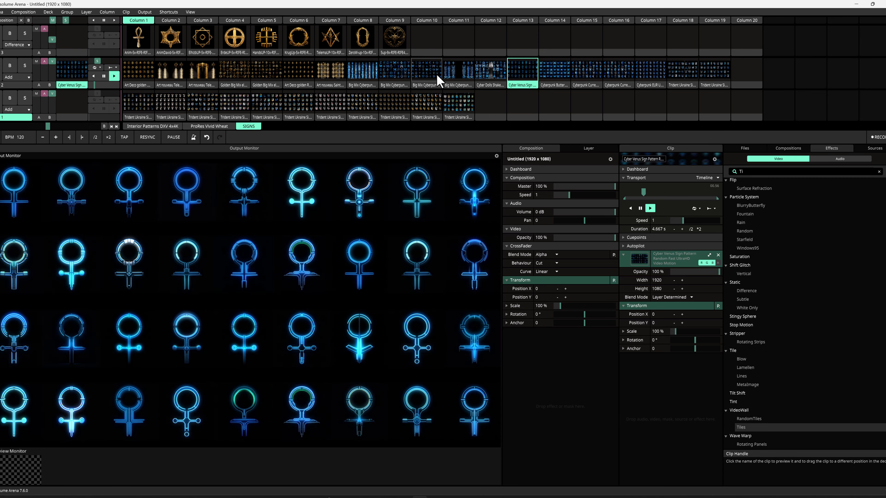
pyautogui.click(460, 78)
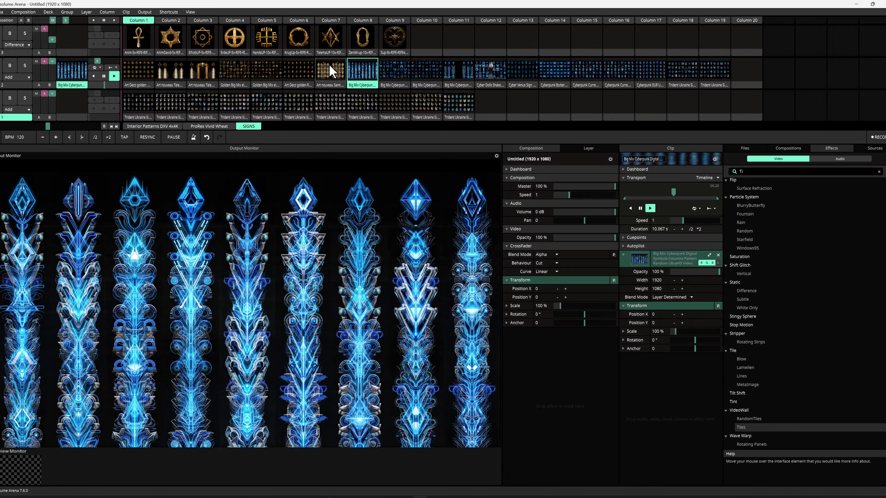
# Step: Trigger the Art Nouveau, Art Deco, Cyber Dolls and Big Mix Cyberpunk clips in the middle layer, maximizing their videos
pyautogui.click(333, 74)
pyautogui.click(709, 255)
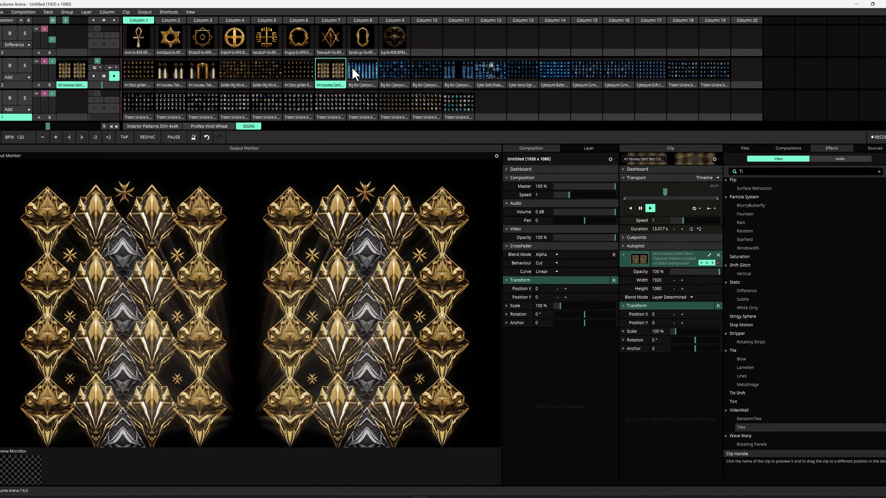
pyautogui.click(300, 71)
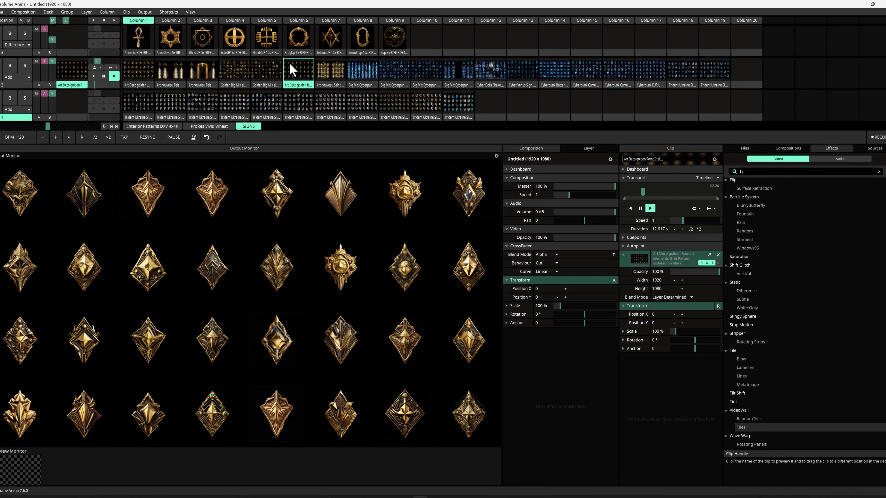
pyautogui.click(202, 72)
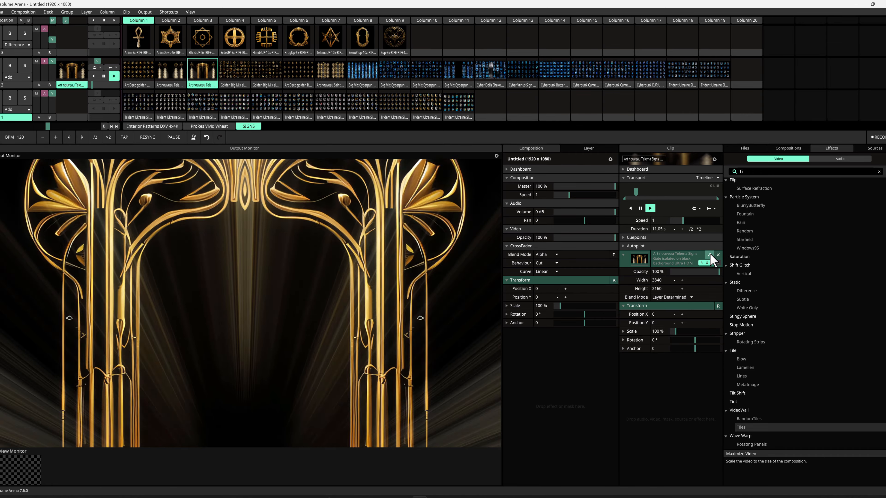
pyautogui.click(709, 255)
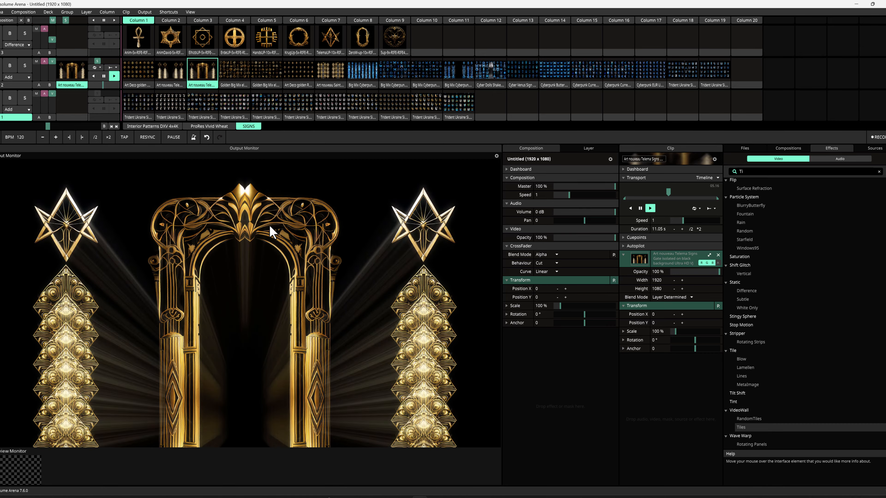
pyautogui.click(486, 69)
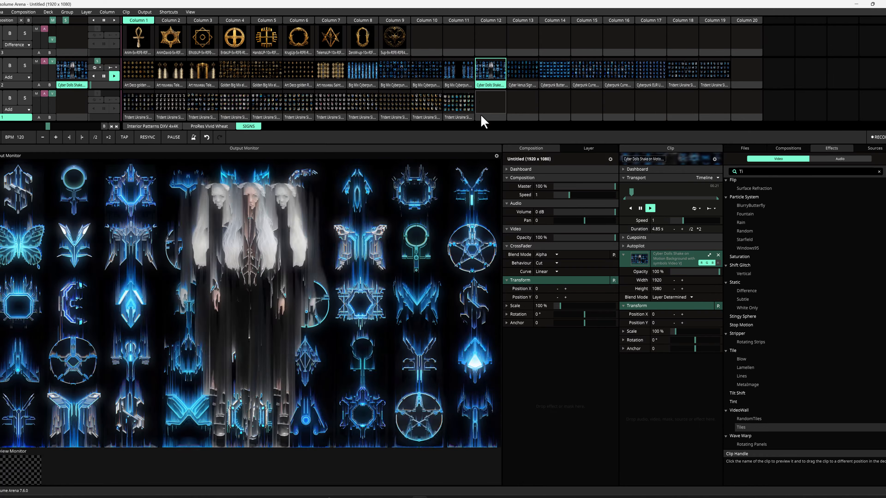
pyautogui.click(362, 72)
# Step: Trigger the ankh clip in the top layer and set the top layer's blend mode to Luma Key
pyautogui.click(140, 37)
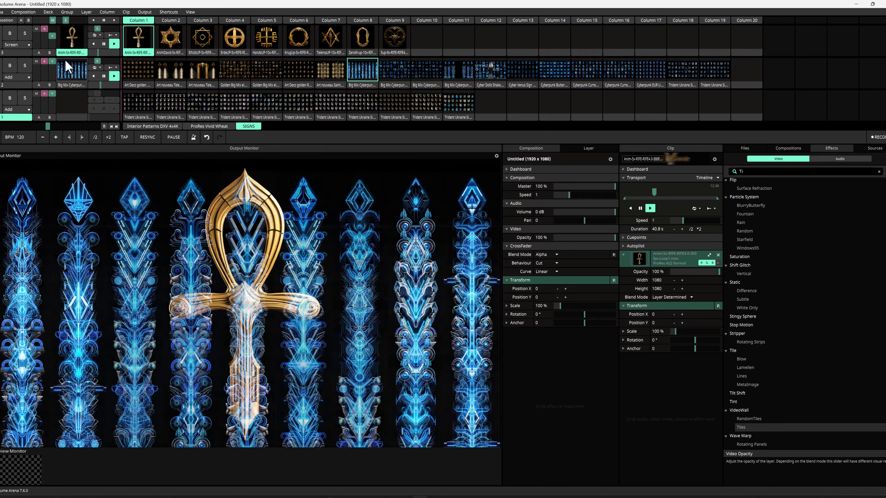
pyautogui.click(17, 45)
pyautogui.click(33, 259)
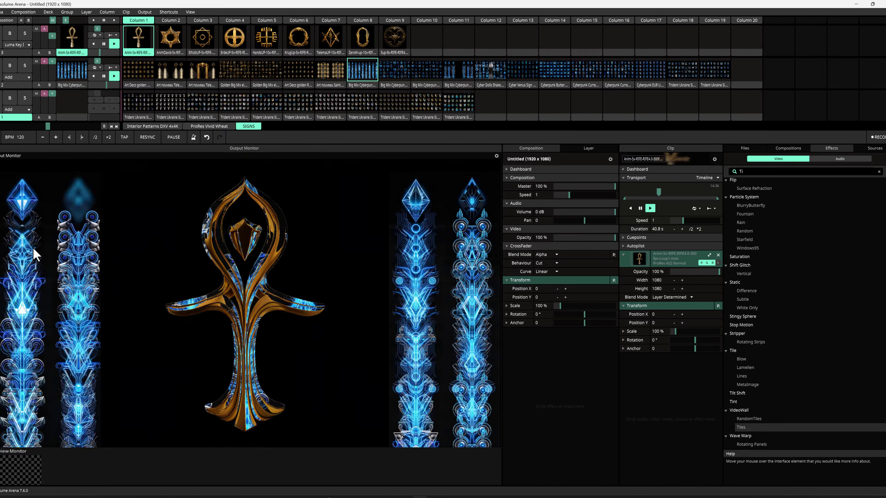
pyautogui.click(18, 45)
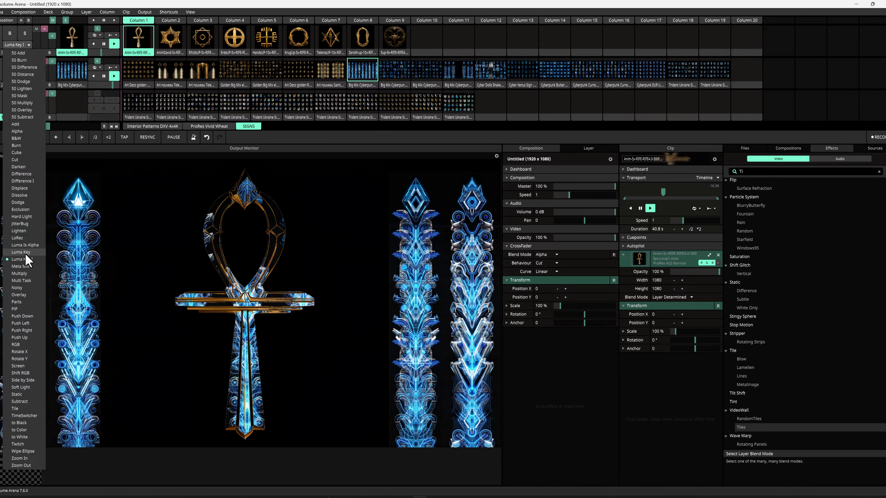
pyautogui.click(24, 252)
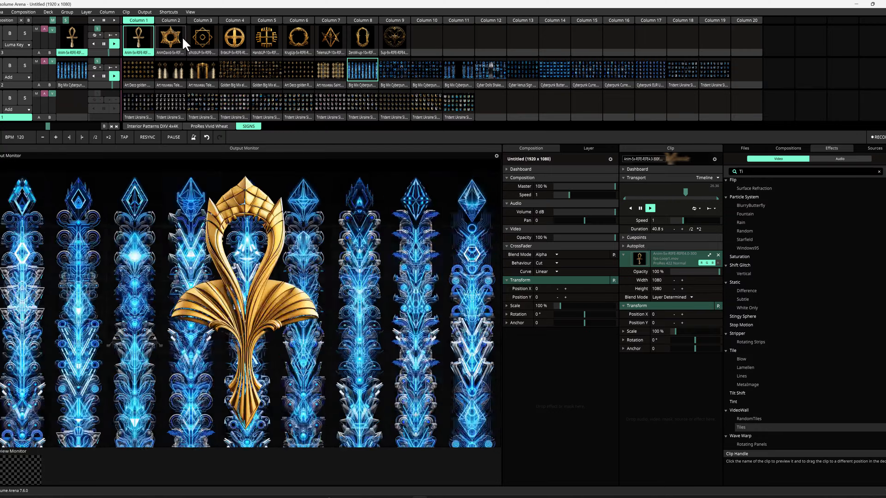
# Step: Trigger the star and ethnic ornament clips in the top layer, toggling the clip's maximize video option
pyautogui.click(170, 38)
pyautogui.click(209, 40)
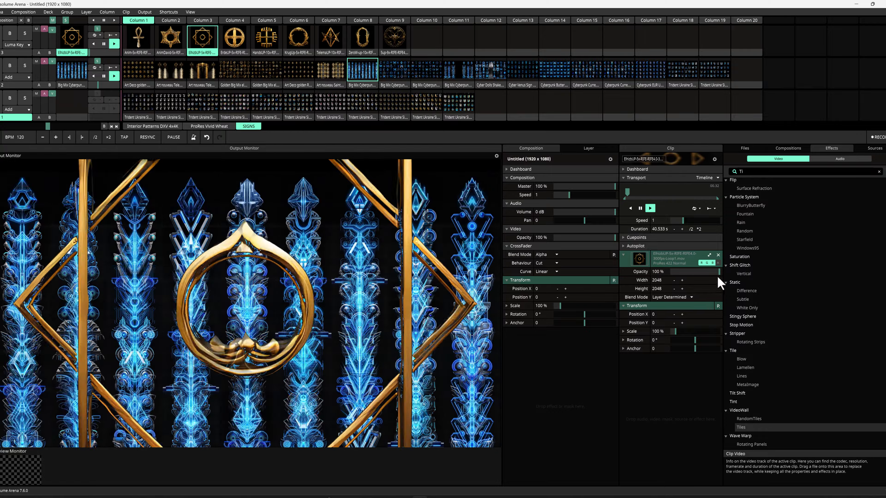
pyautogui.click(709, 255)
pyautogui.click(709, 255)
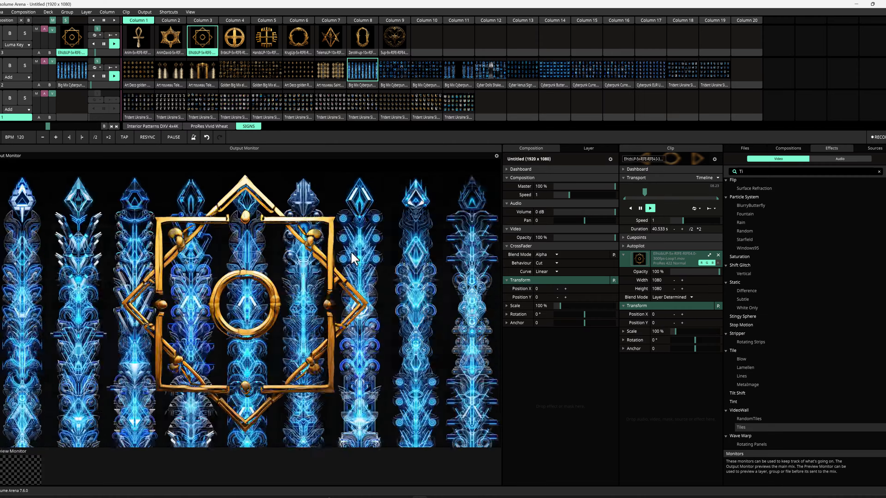
# Step: Trigger the Trident Ukraine sign clips one after another in the bottom layer, maximizing the flowers clip's video
pyautogui.click(144, 109)
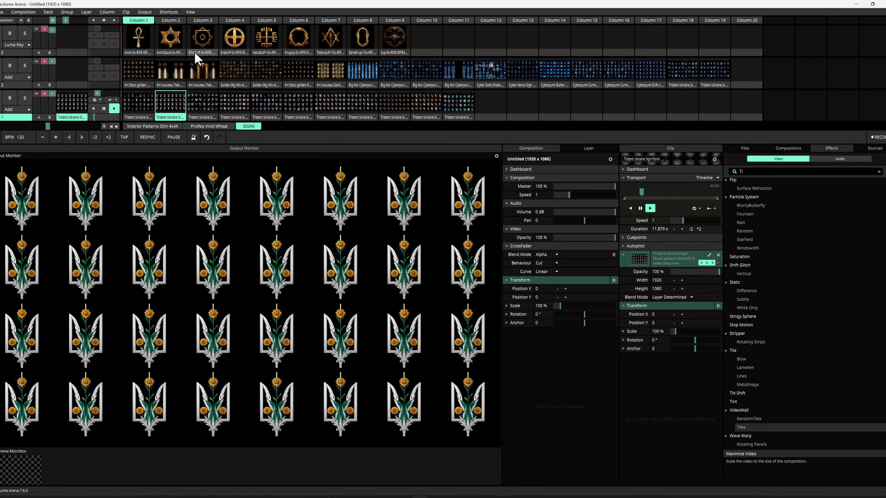
pyautogui.click(207, 109)
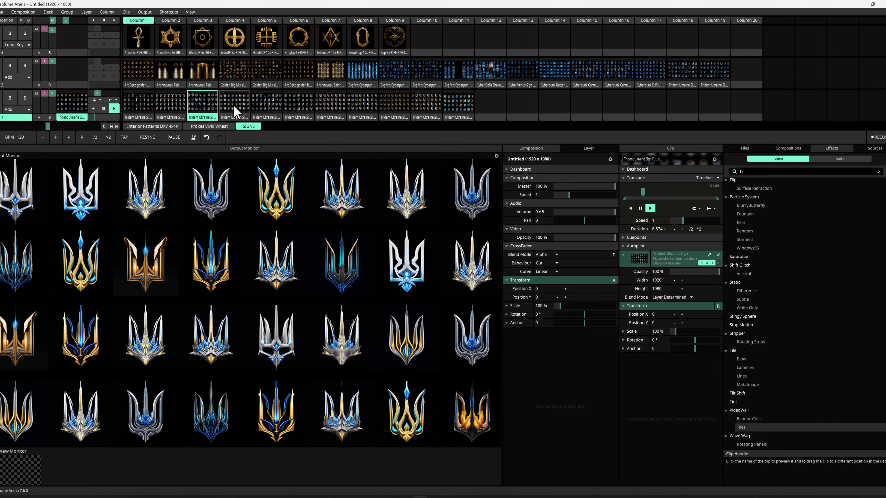
pyautogui.click(236, 111)
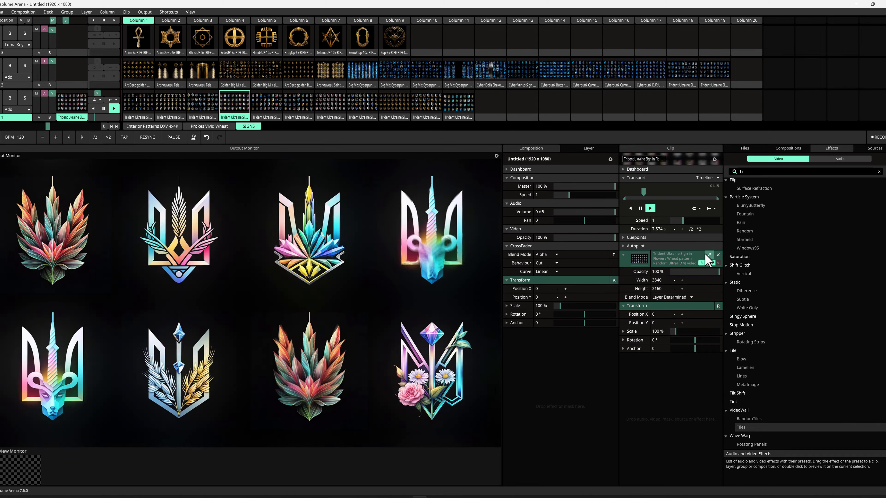
pyautogui.click(707, 255)
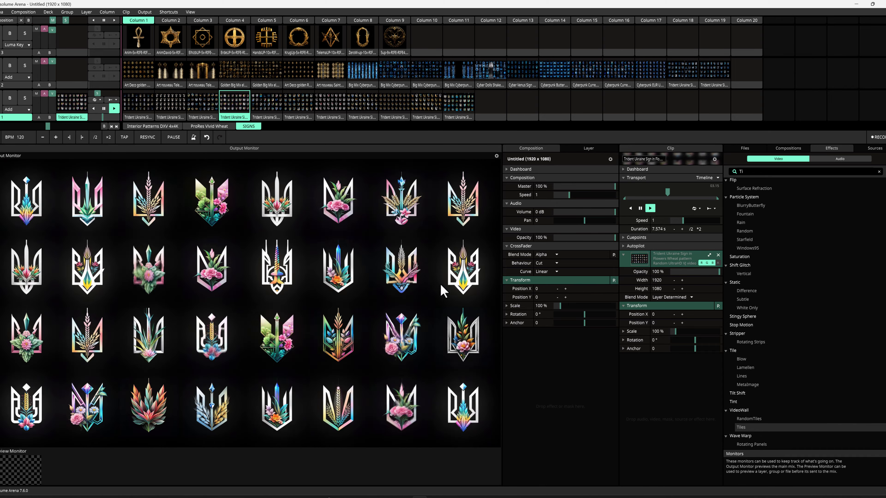
pyautogui.click(268, 108)
pyautogui.click(458, 103)
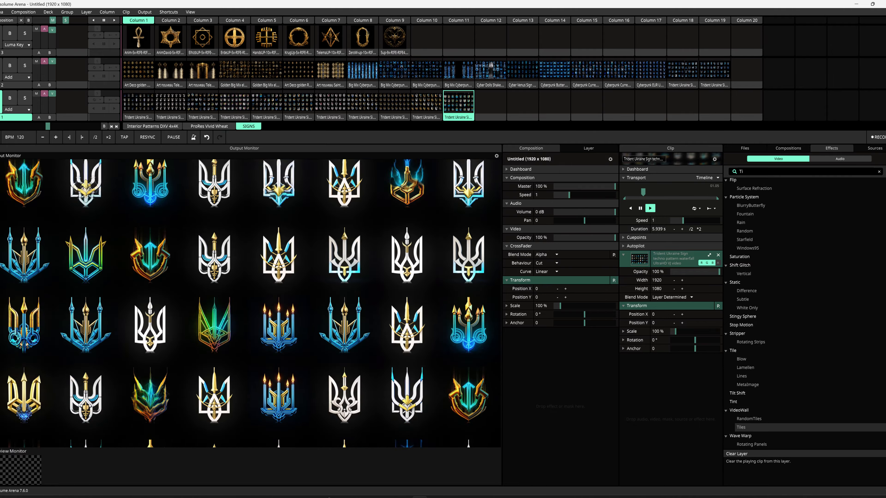
# Step: Trigger the Golden Big Mix clip and set its VideoWall RotateX to 0.5 and SubsceneSize to about 0.46
pyautogui.click(244, 72)
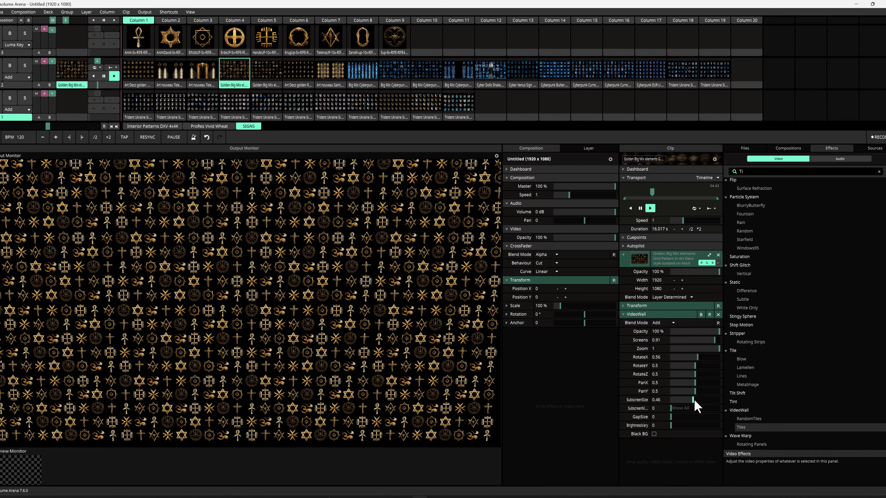
pyautogui.moveTo(698, 358); pyautogui.dragTo(695, 358)
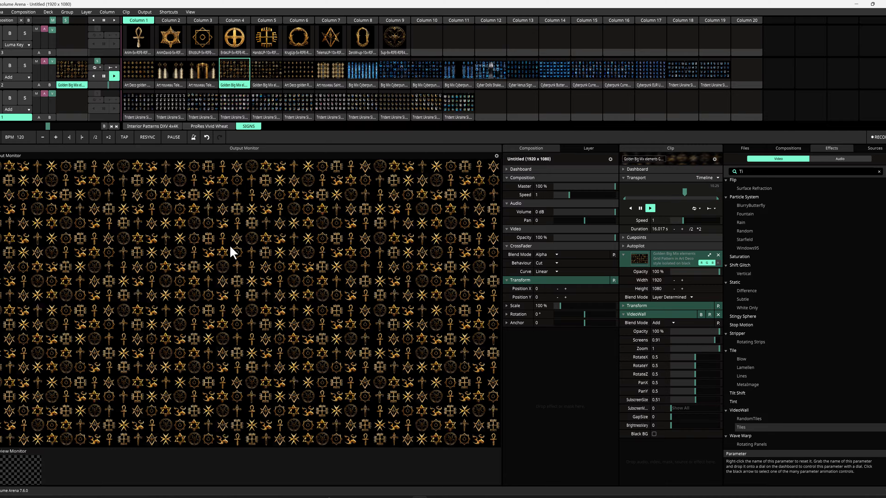
pyautogui.moveTo(689, 401)
pyautogui.mouseDown()
pyautogui.moveTo(701, 400)
pyautogui.moveTo(680, 400)
pyautogui.moveTo(704, 401)
pyautogui.moveTo(688, 401)
pyautogui.moveTo(695, 407)
pyautogui.moveTo(692, 397)
pyautogui.mouseUp()
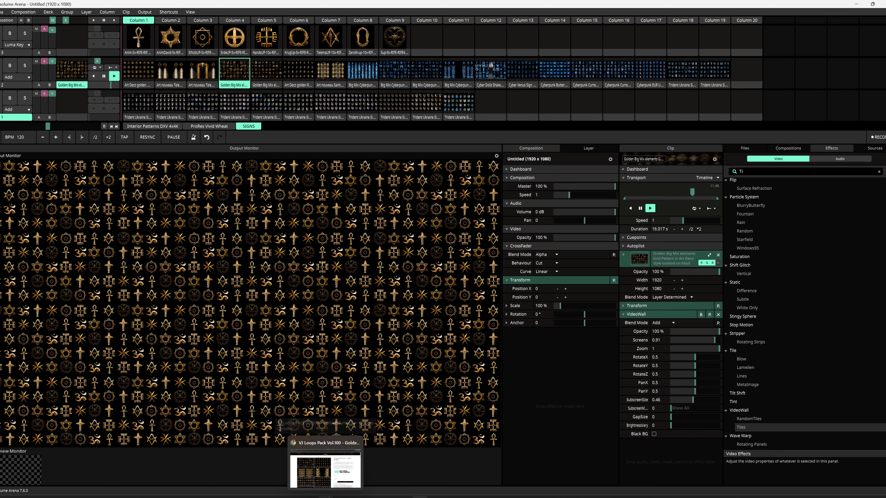
# Step: Switch to the browser and view the VJ Loops Pack Vol.100 – Golden Symbols product image full-size, then close it
pyautogui.click(325, 469)
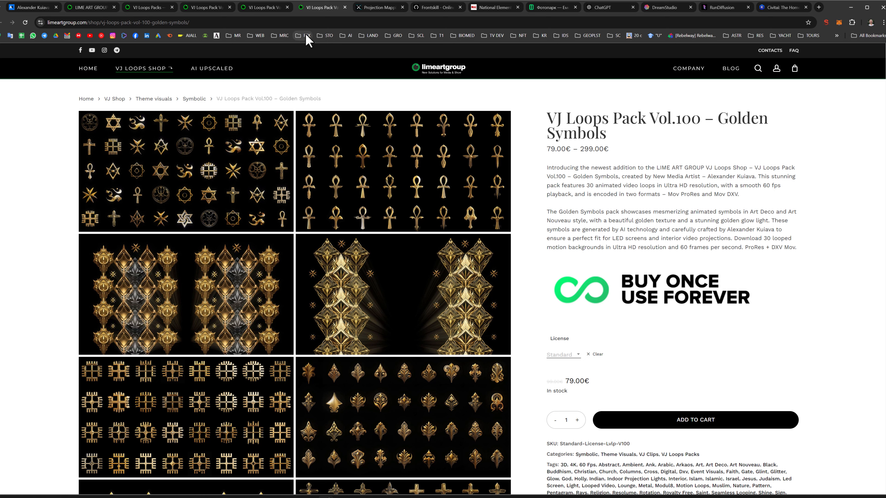
pyautogui.moveTo(490, 13)
pyautogui.click(213, 177)
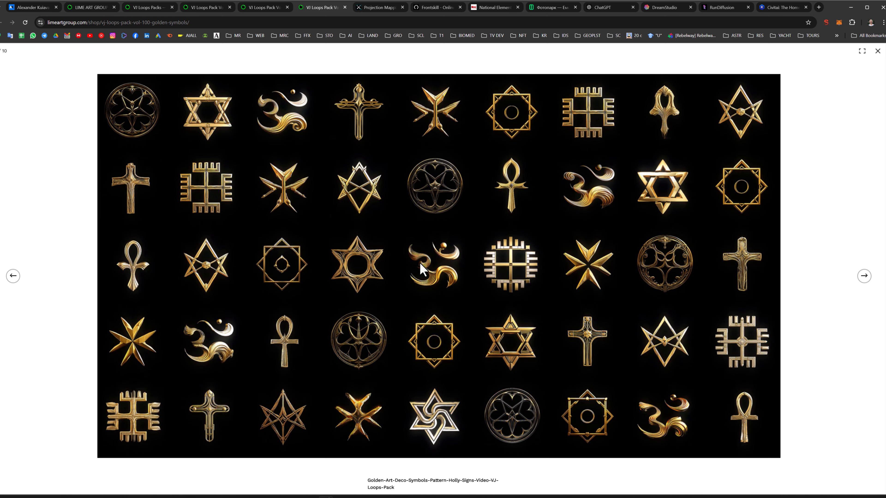
pyautogui.press('Escape')
# Step: Open the National Elements tab and scroll through its homepage to the latest products
pyautogui.click(495, 8)
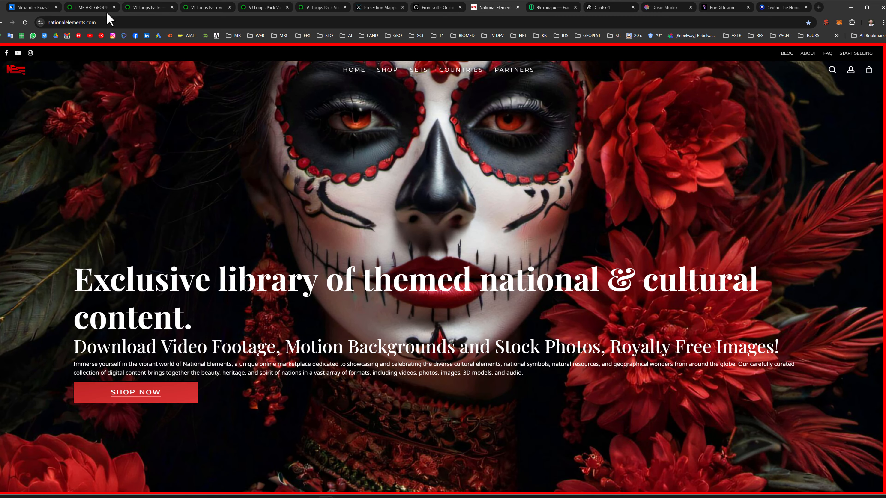
pyautogui.click(340, 208)
pyautogui.scroll(-12, 340, 208)
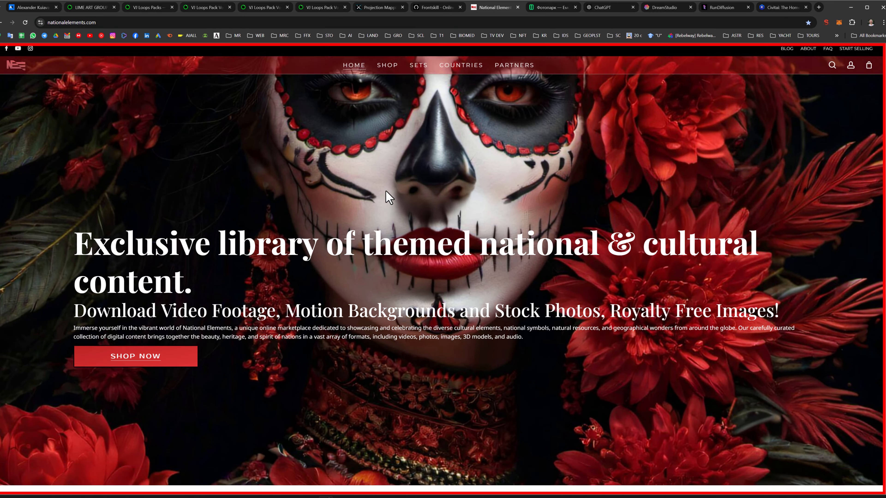
pyautogui.scroll(-15, 399, 184)
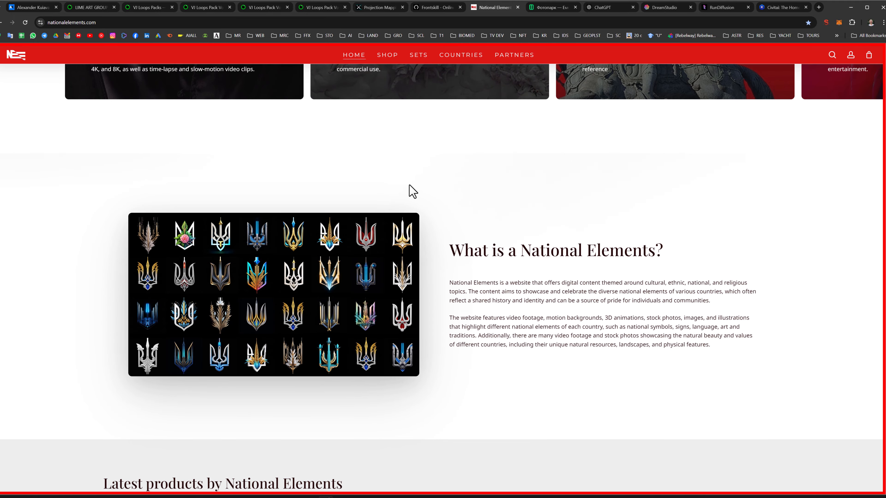
pyautogui.scroll(3, 462, 188)
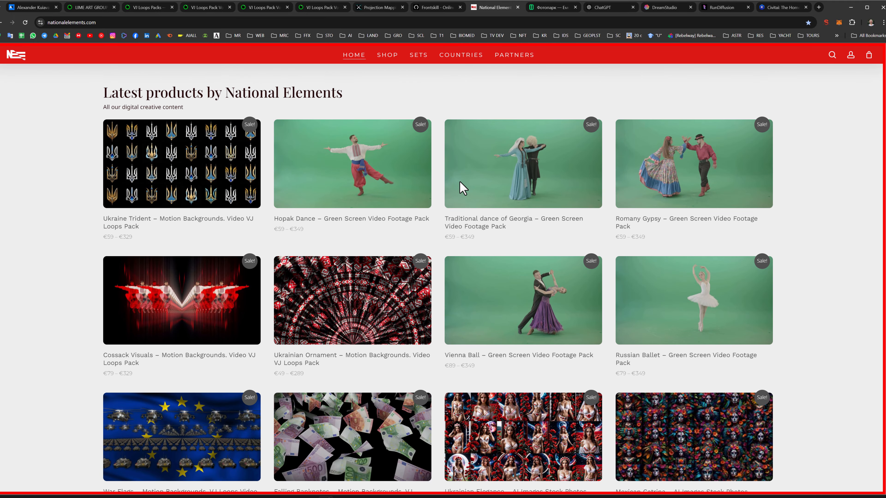